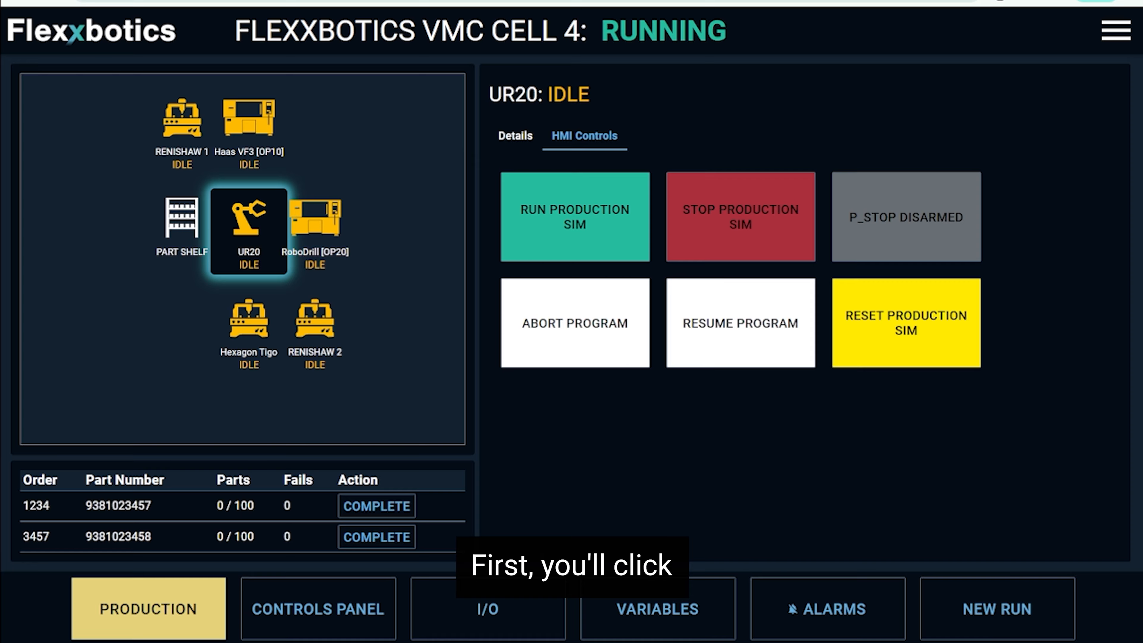
# Open the cell's device setup and review the Haas VF3 device info and its configuration page.
pyautogui.click(1116, 31)
pyautogui.click(994, 133)
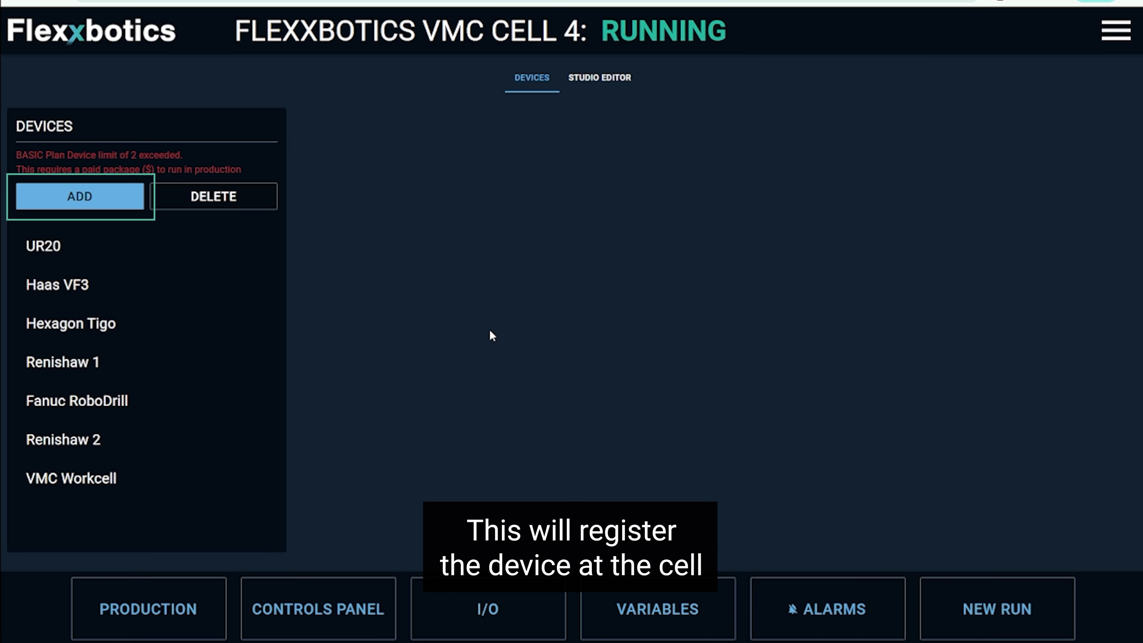
pyautogui.click(143, 300)
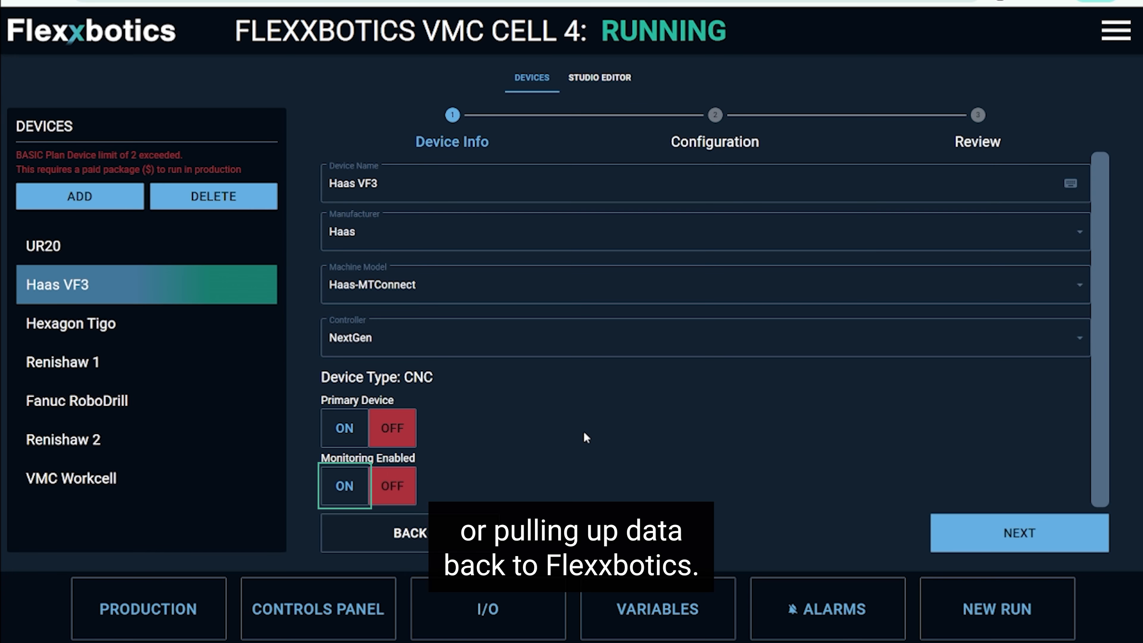
pyautogui.click(993, 526)
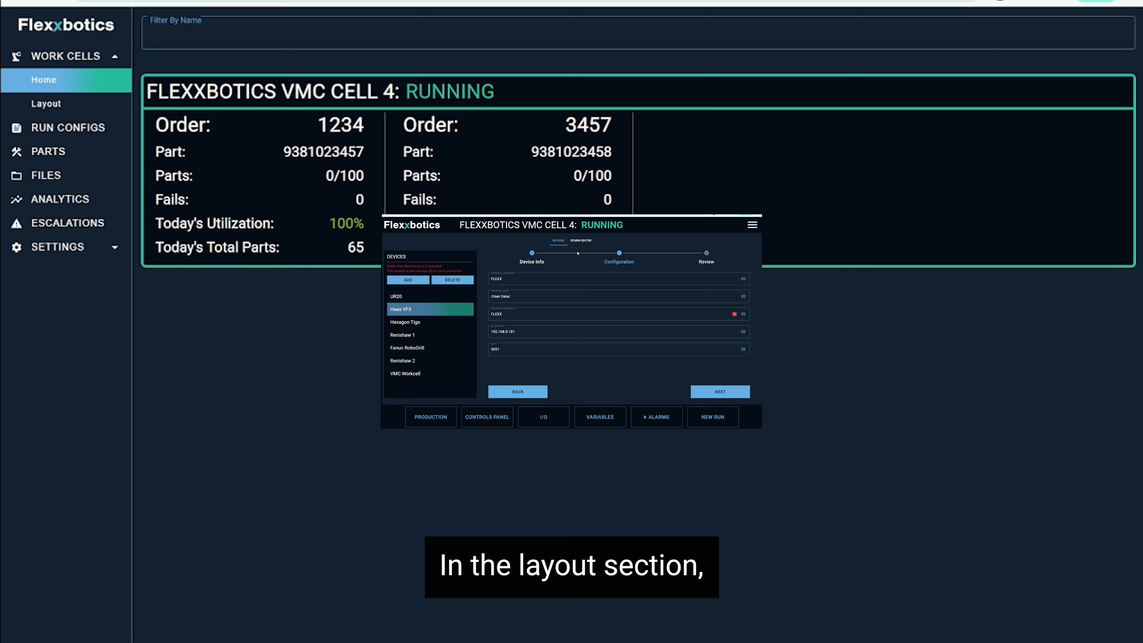
# Open the FLEXXBOTICS VMC CELL 4 layout and examine the equipment properties of RENISHAW 1, including its icon choices, and PART SHELF.
pyautogui.click(83, 102)
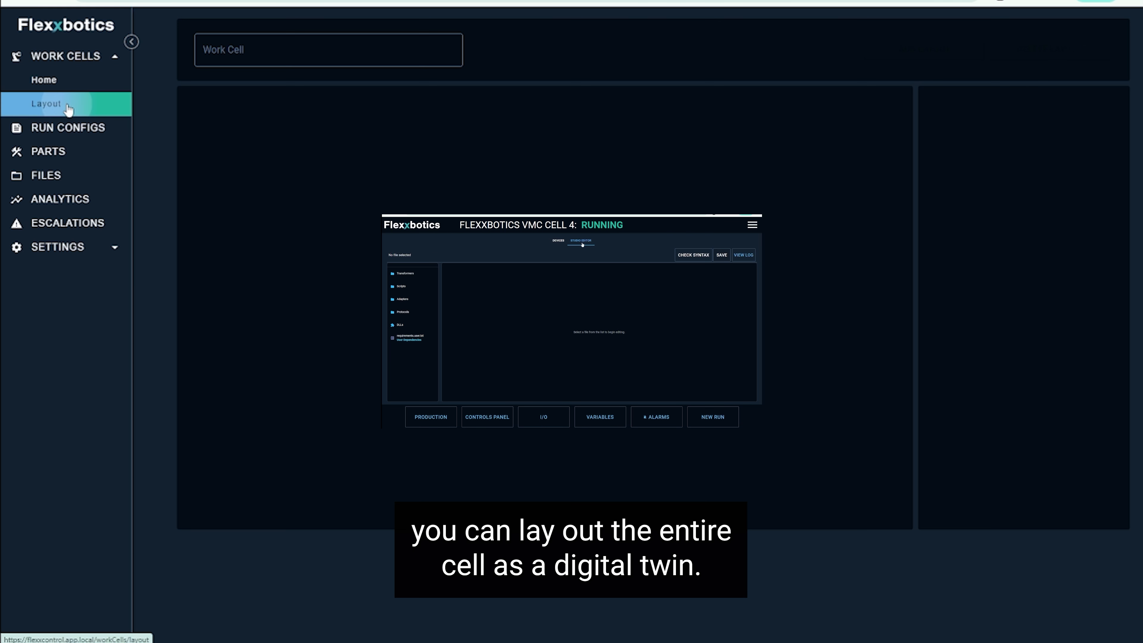
pyautogui.click(268, 85)
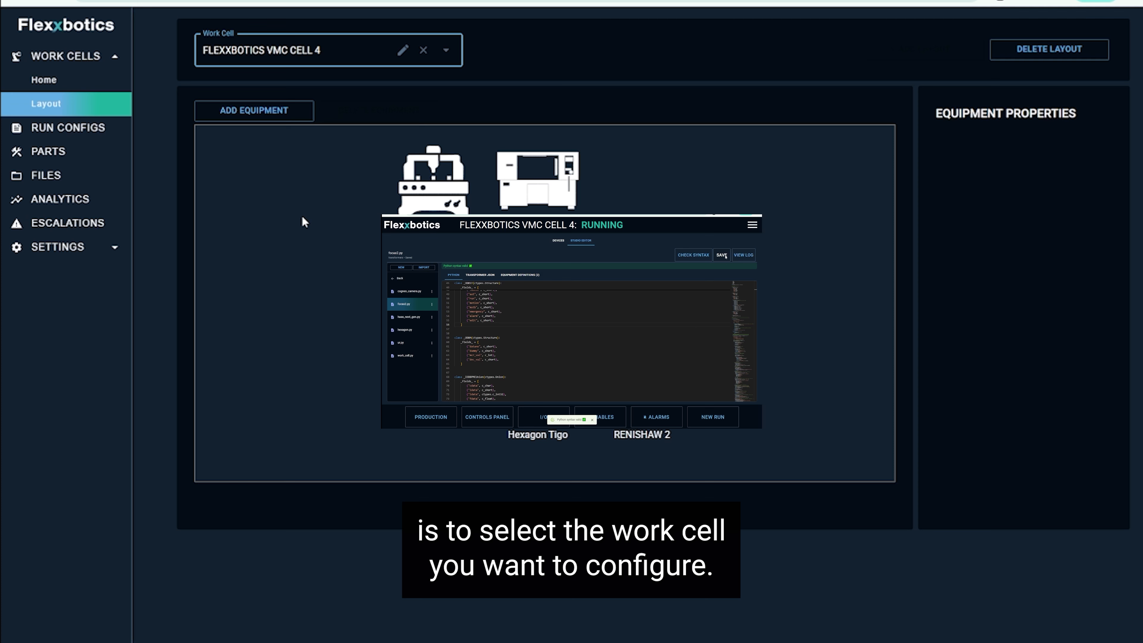
pyautogui.click(457, 204)
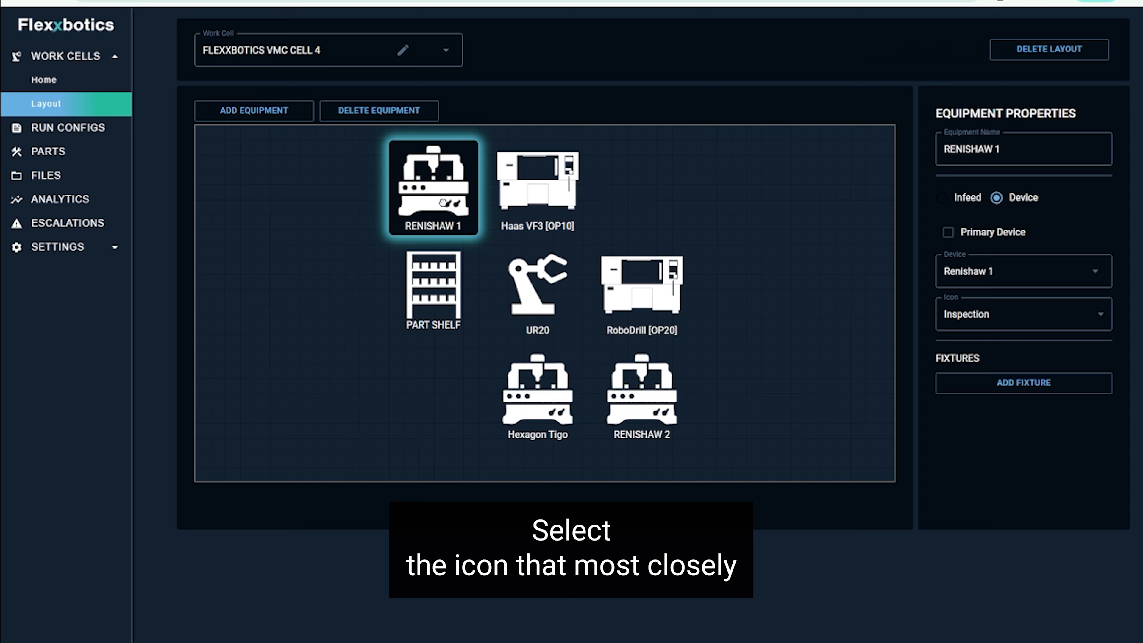
pyautogui.click(974, 315)
pyautogui.click(975, 317)
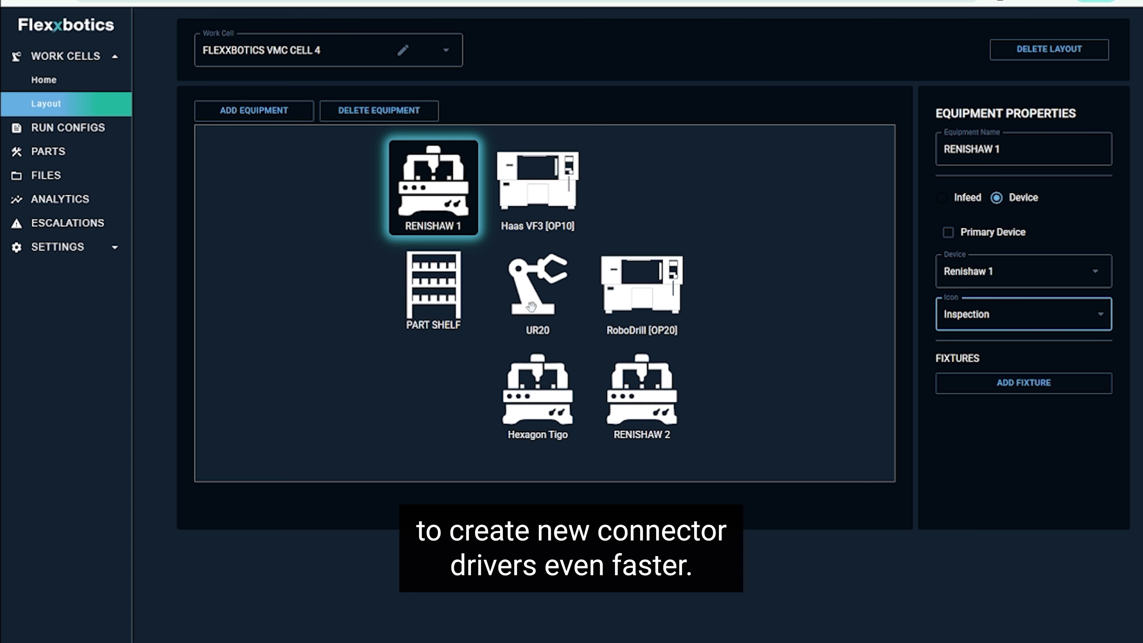
pyautogui.click(447, 305)
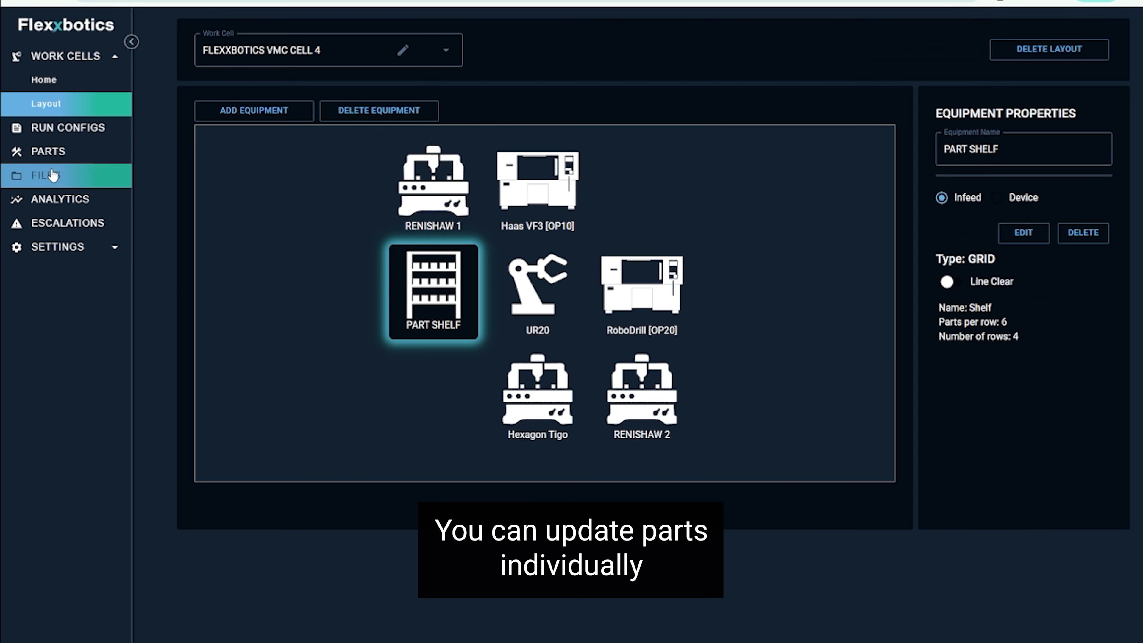
# Open the Gear Brackets part family and review its parts table.
pyautogui.click(53, 155)
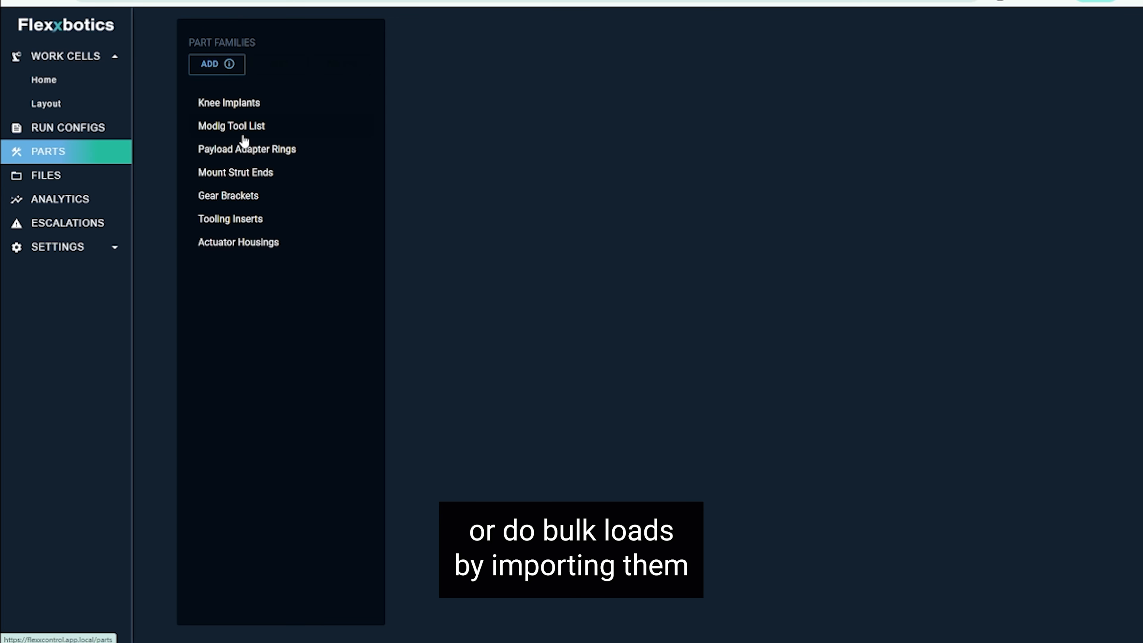
pyautogui.click(250, 206)
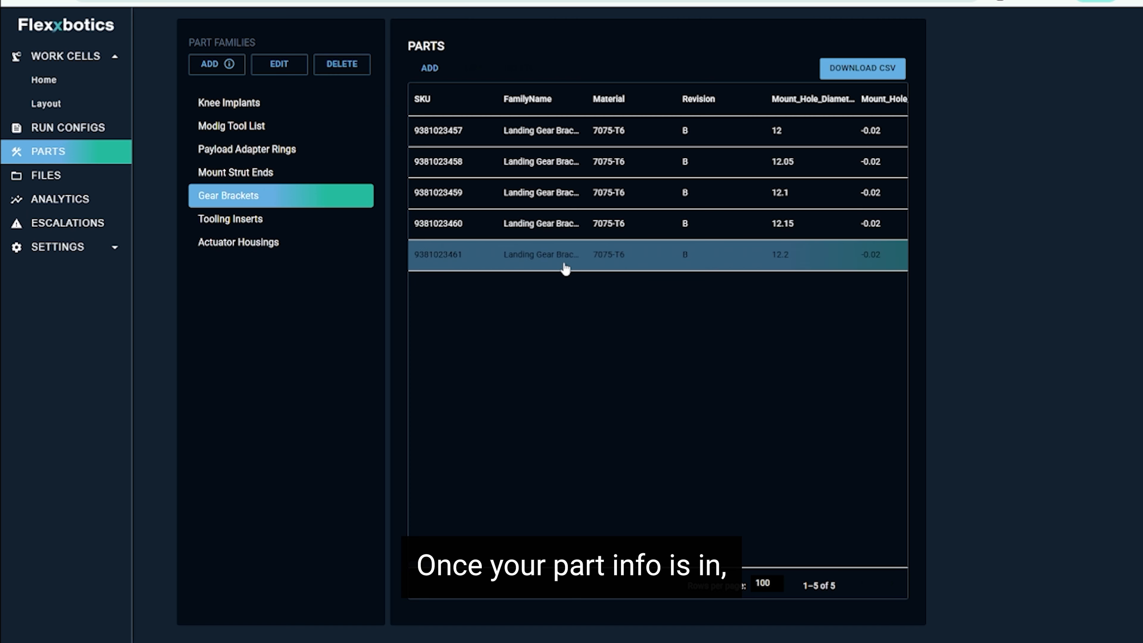
pyautogui.moveTo(448, 564); pyautogui.dragTo(546, 564)
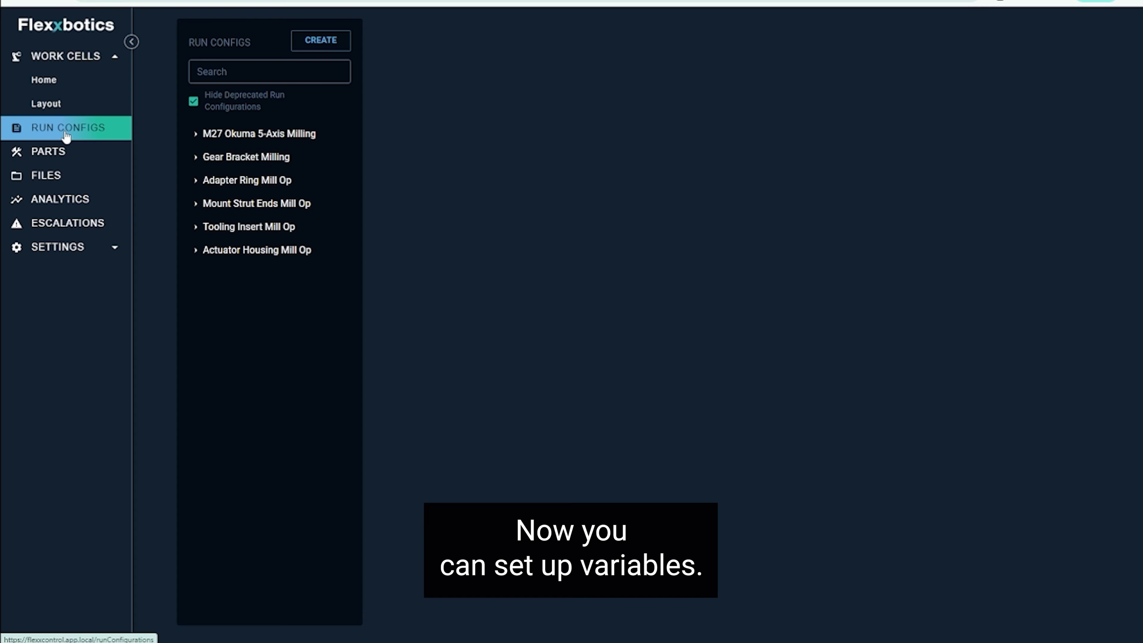
# Open the Gear Bracket Milling run configuration and review its analog variables and tolerances.
pyautogui.click(262, 158)
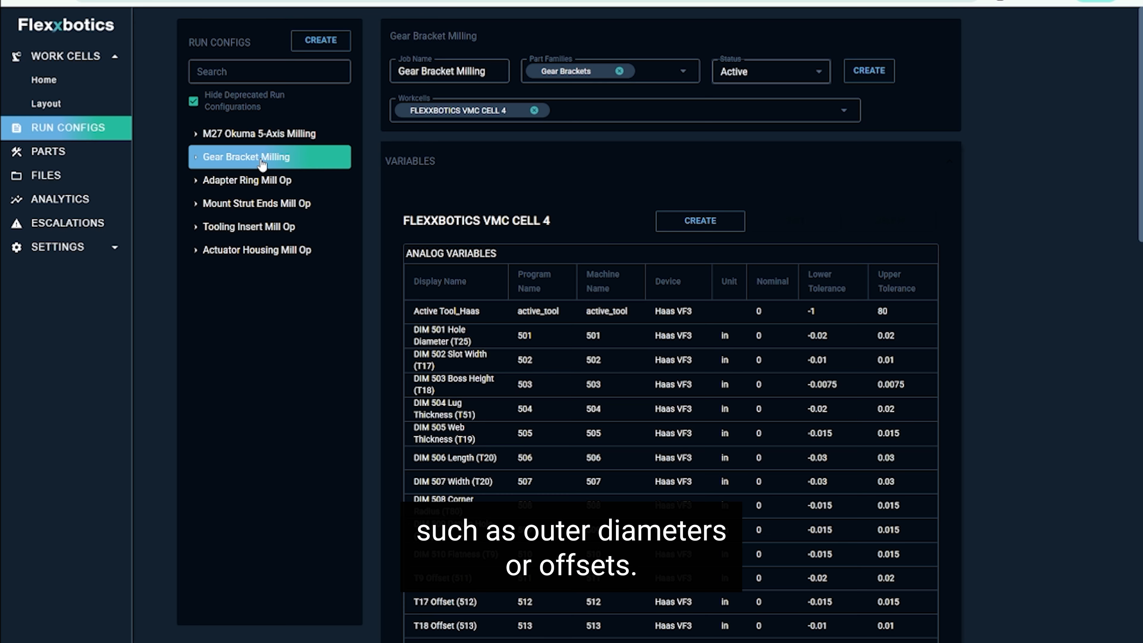
pyautogui.scroll(-3, 663, 295)
pyautogui.scroll(-6, 663, 295)
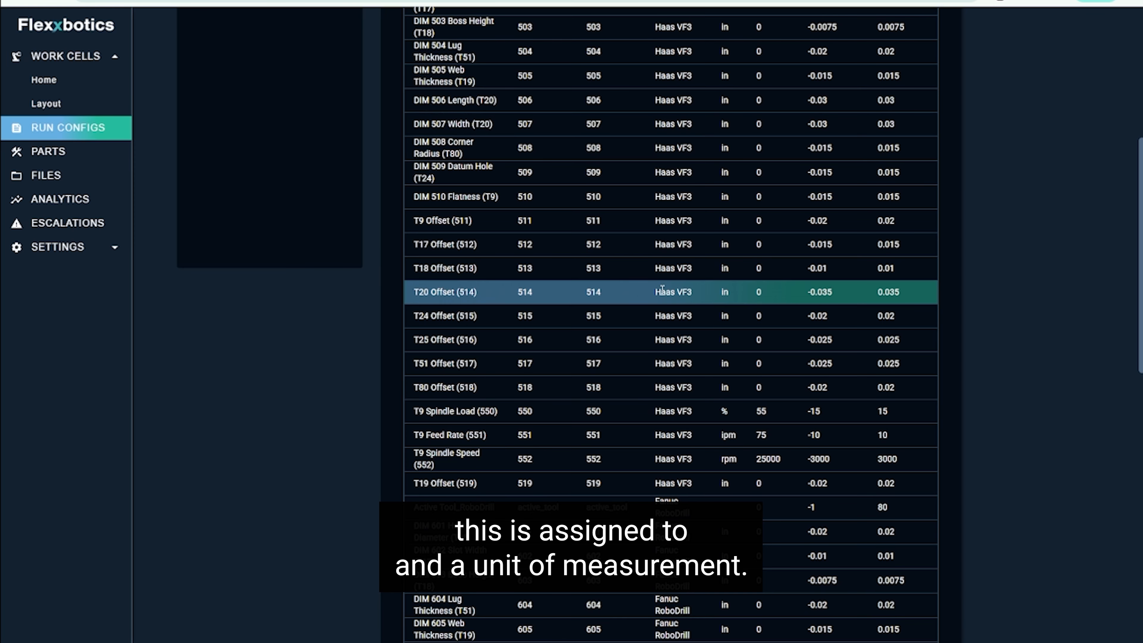
pyautogui.scroll(8, 662, 288)
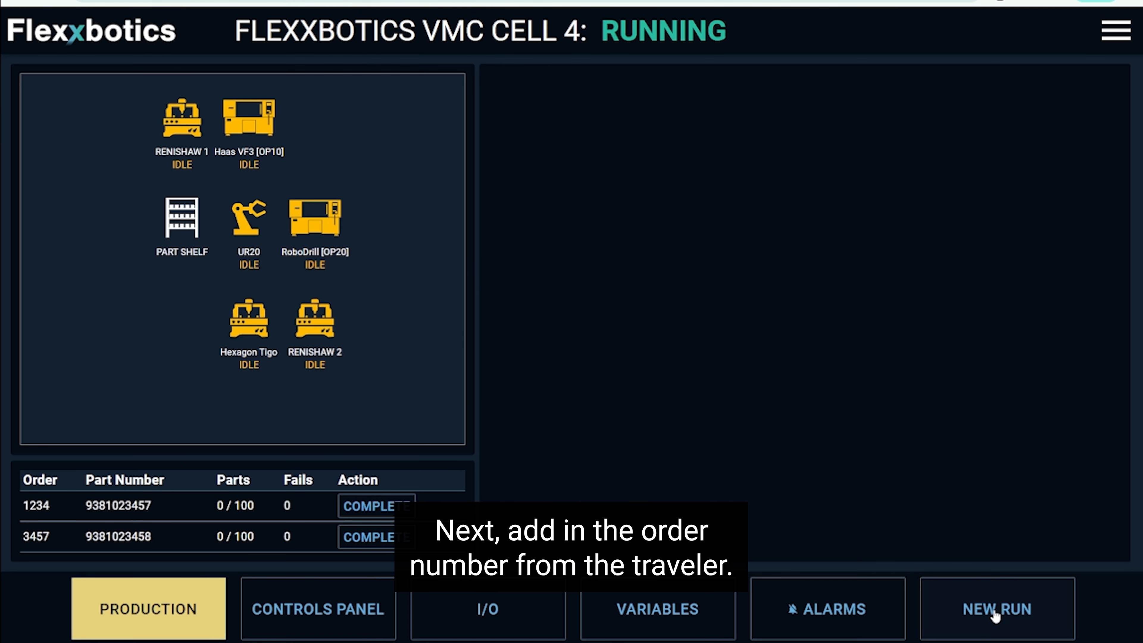
# Begin a new production run for the cell using the Gear Bracket Milling run configuration.
pyautogui.click(996, 611)
pyautogui.click(684, 385)
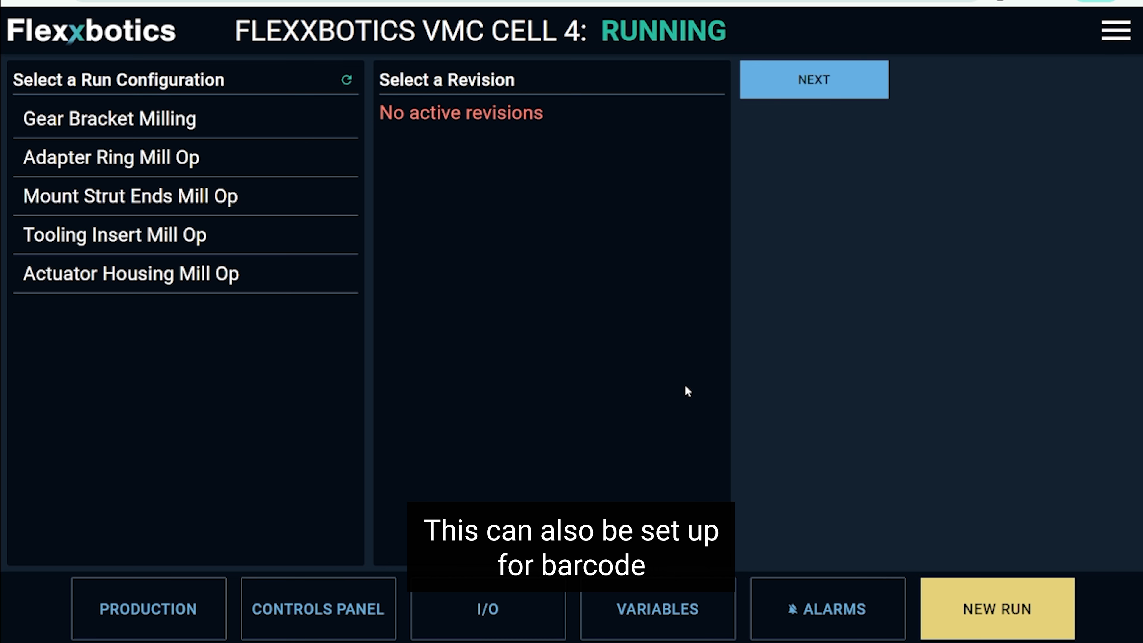
pyautogui.click(211, 124)
pyautogui.click(188, 203)
pyautogui.write('1234')
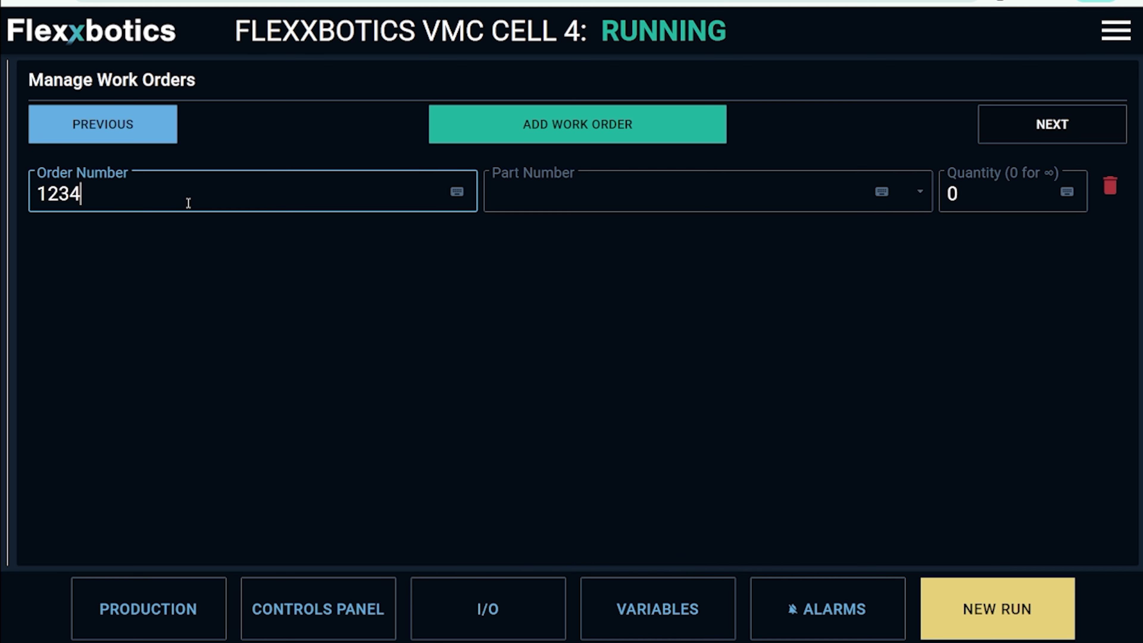
pyautogui.click(528, 186)
pyautogui.click(544, 230)
pyautogui.click(993, 192)
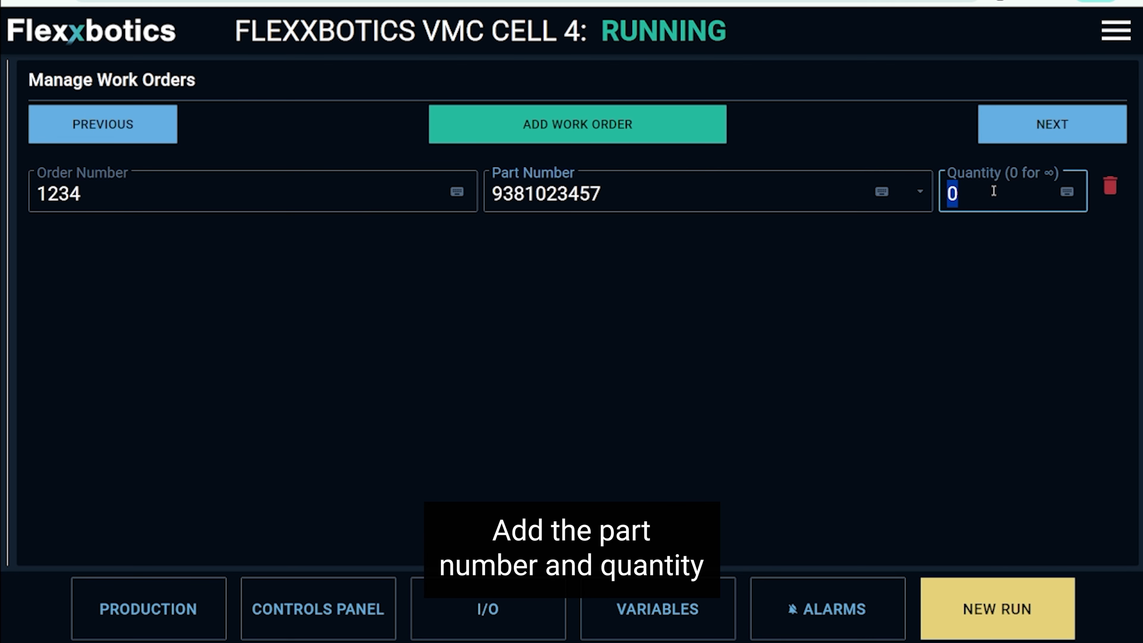
pyautogui.write('100')
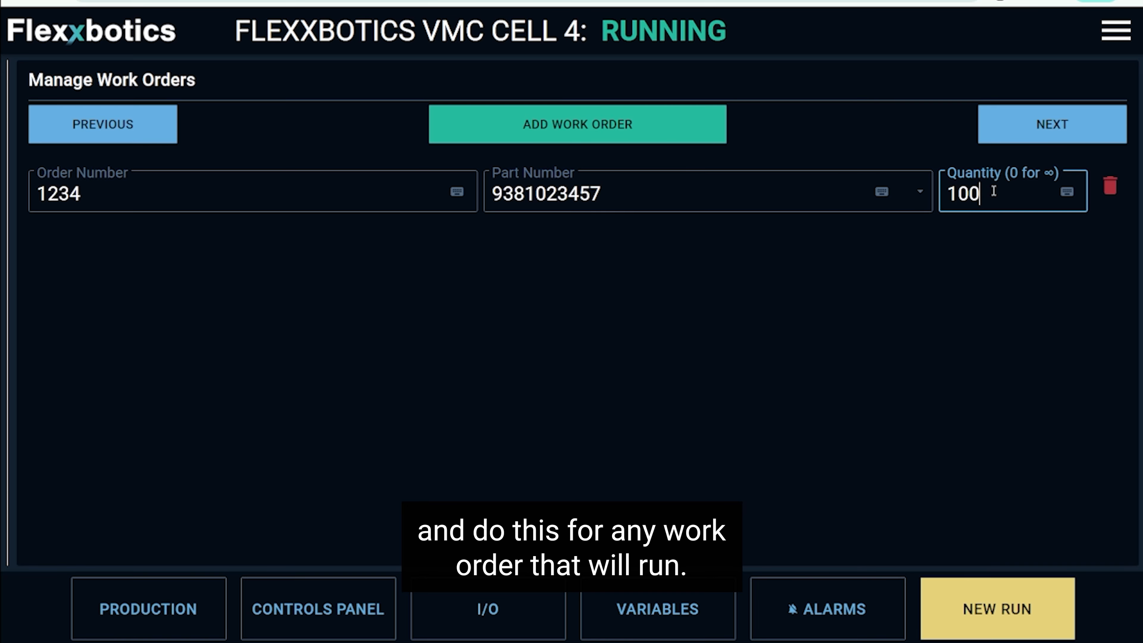
pyautogui.click(522, 125)
pyautogui.click(467, 236)
pyautogui.write('24567')
pyautogui.click(663, 252)
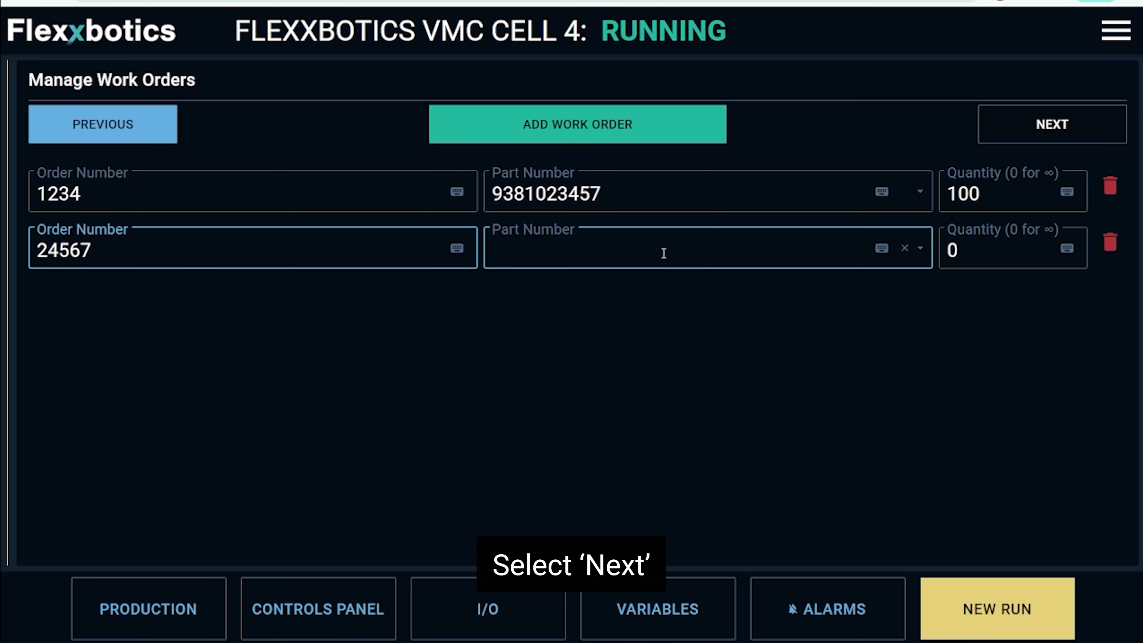
pyautogui.click(867, 294)
pyautogui.click(970, 258)
pyautogui.write('100')
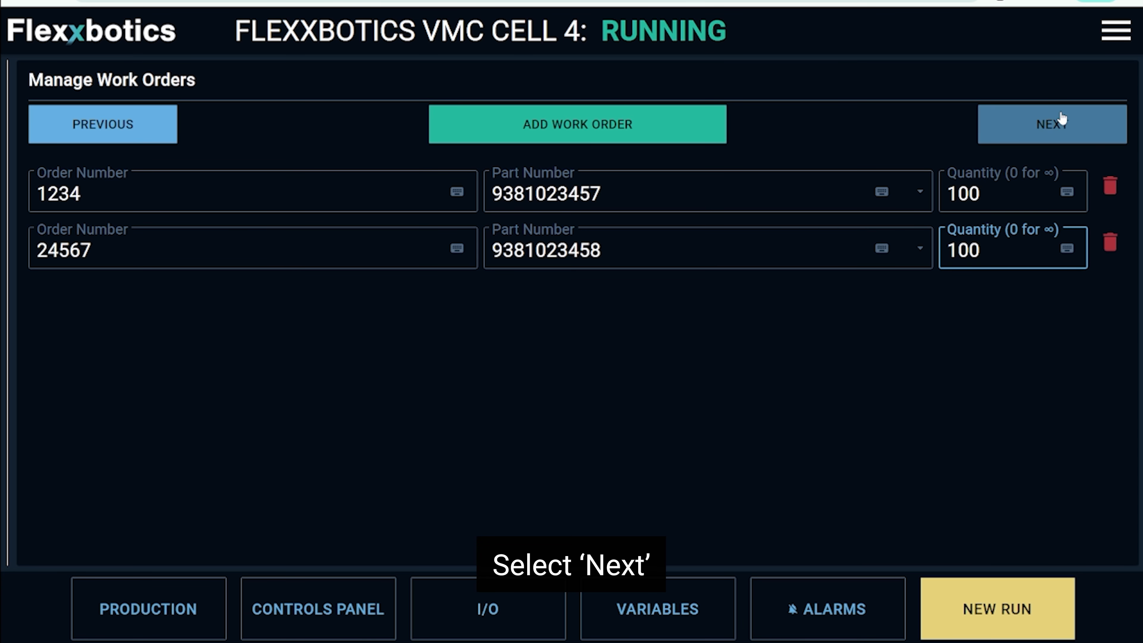
pyautogui.click(1041, 121)
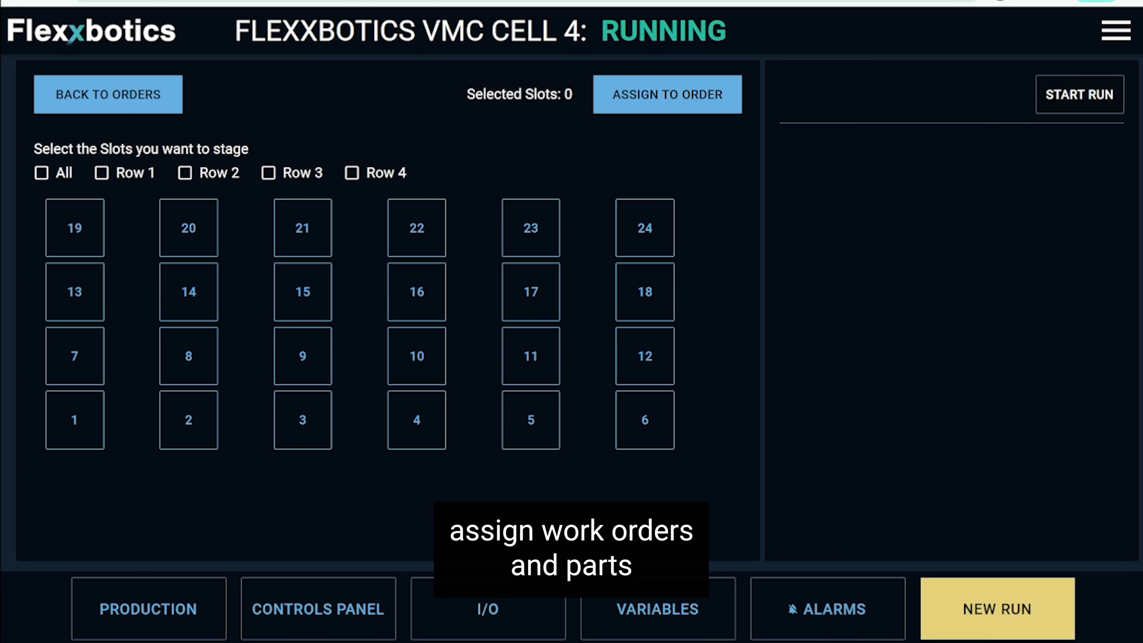
pyautogui.click(79, 233)
pyautogui.click(72, 289)
pyautogui.click(73, 348)
pyautogui.click(74, 416)
pyautogui.click(302, 227)
pyautogui.click(302, 291)
pyautogui.click(299, 348)
pyautogui.click(303, 423)
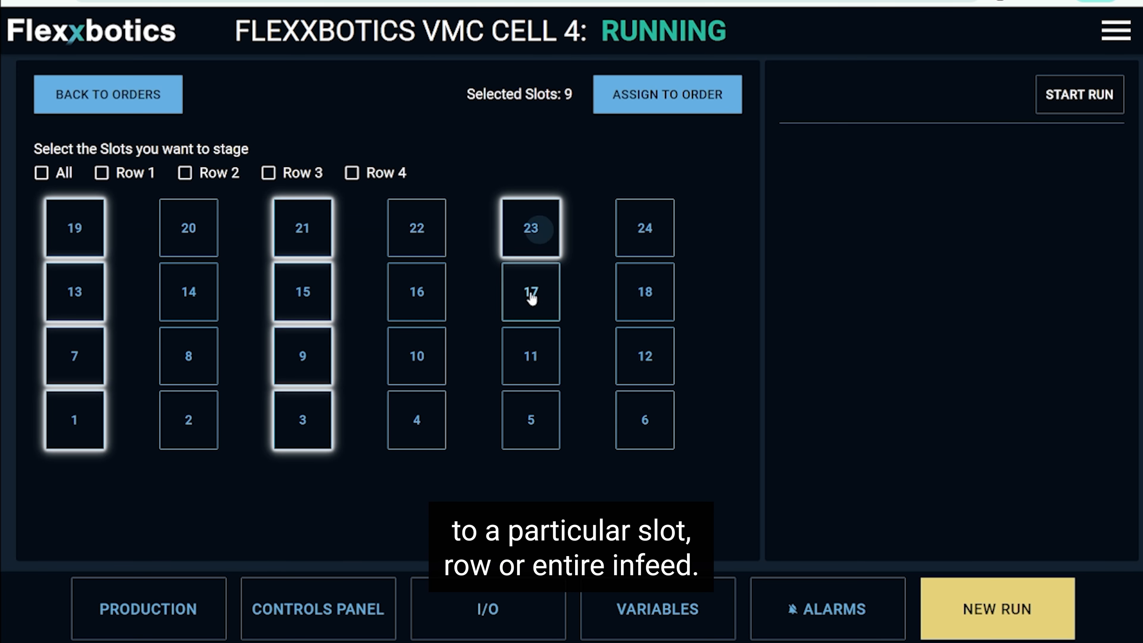
pyautogui.click(531, 297)
pyautogui.click(531, 355)
pyautogui.click(531, 420)
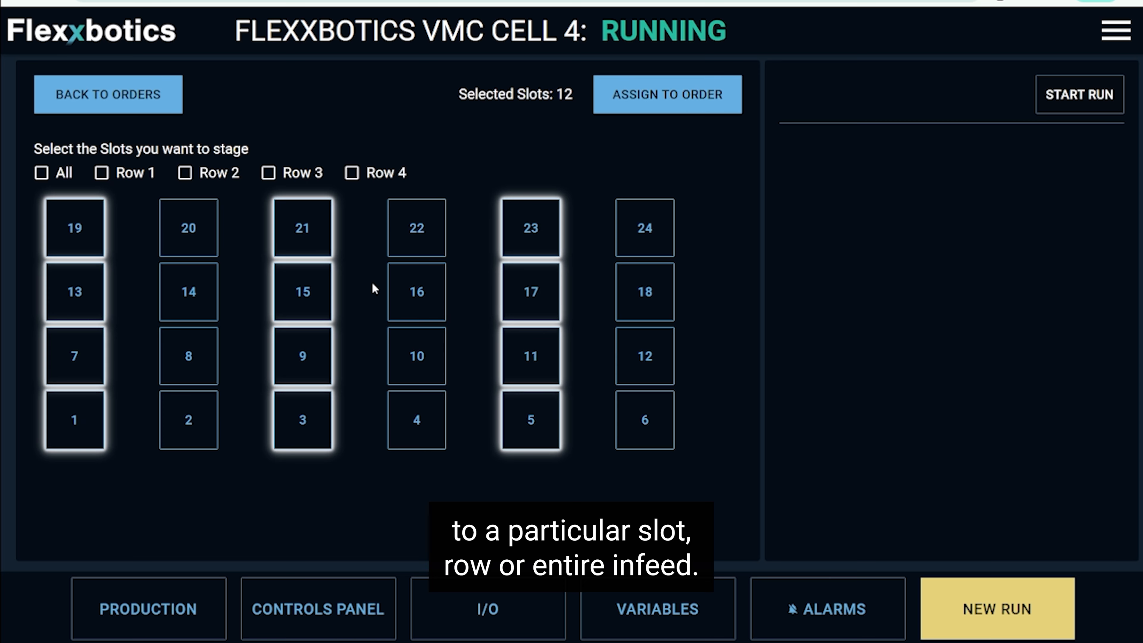
pyautogui.click(632, 102)
pyautogui.click(581, 312)
pyautogui.click(585, 342)
pyautogui.click(716, 388)
pyautogui.click(189, 227)
pyautogui.click(189, 355)
pyautogui.click(188, 419)
pyautogui.click(416, 227)
pyautogui.click(417, 419)
pyautogui.click(644, 228)
pyautogui.click(645, 291)
pyautogui.click(648, 360)
pyautogui.click(645, 420)
pyautogui.click(651, 108)
pyautogui.click(667, 318)
pyautogui.click(649, 391)
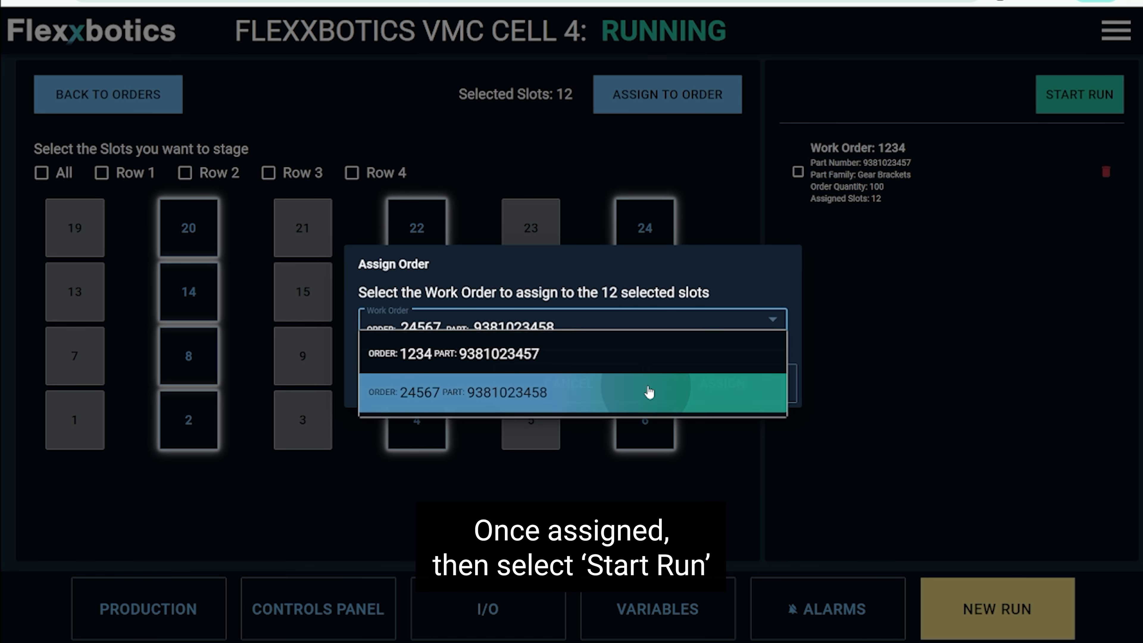
pyautogui.click(760, 387)
pyautogui.click(1069, 94)
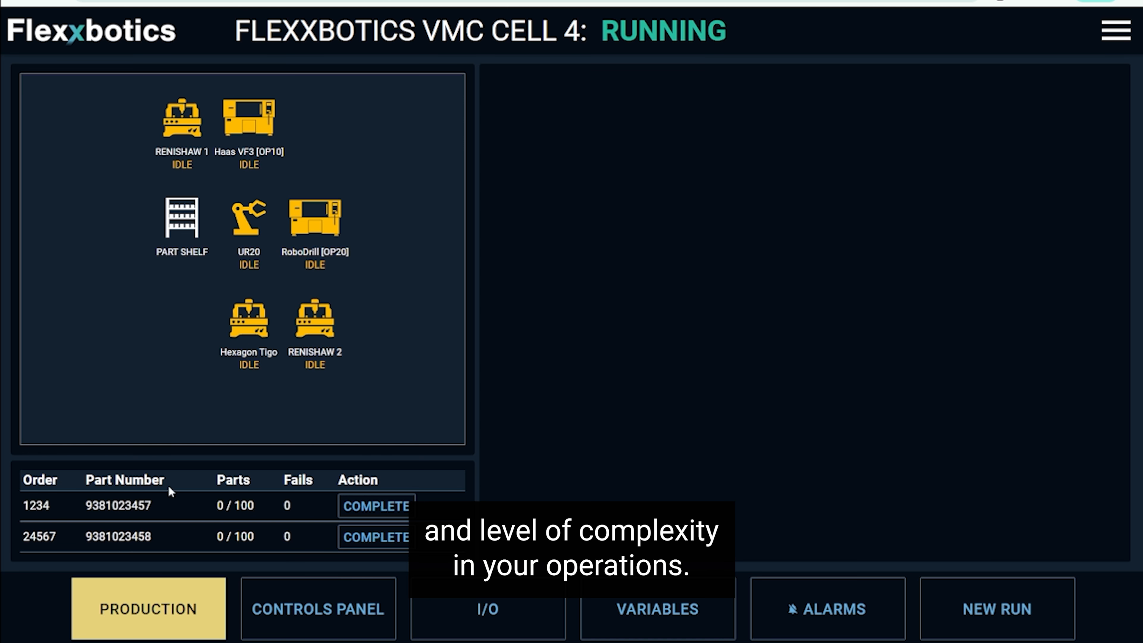
# Examine the part properties of slot 2 on PART SHELF and the HMI controls of the UR20 robot.
pyautogui.click(212, 240)
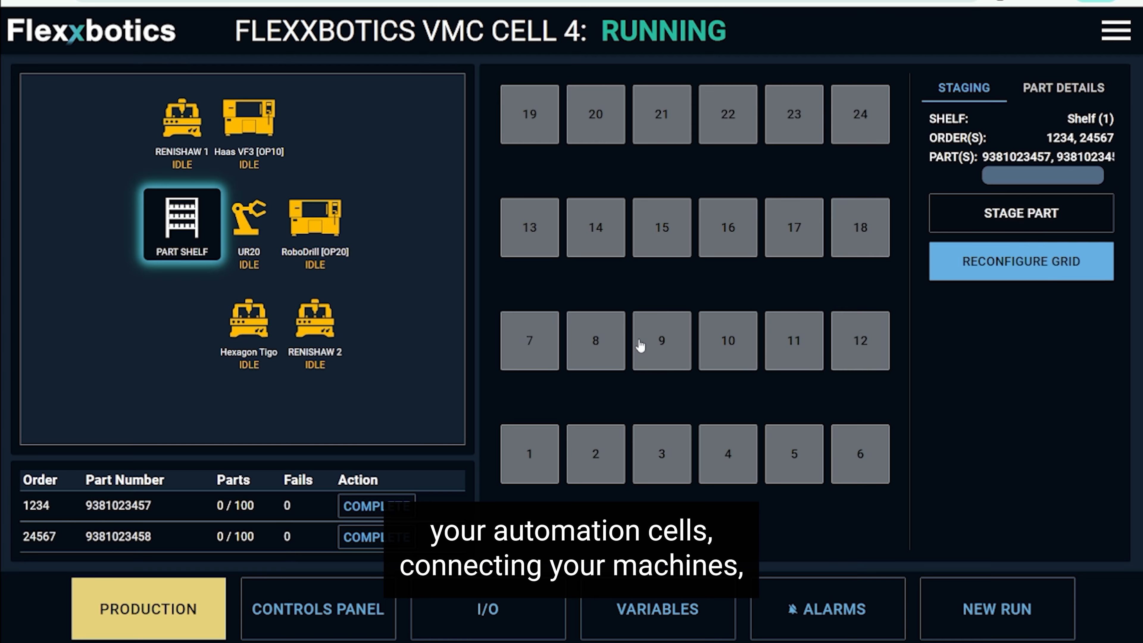
pyautogui.click(608, 460)
pyautogui.click(1061, 277)
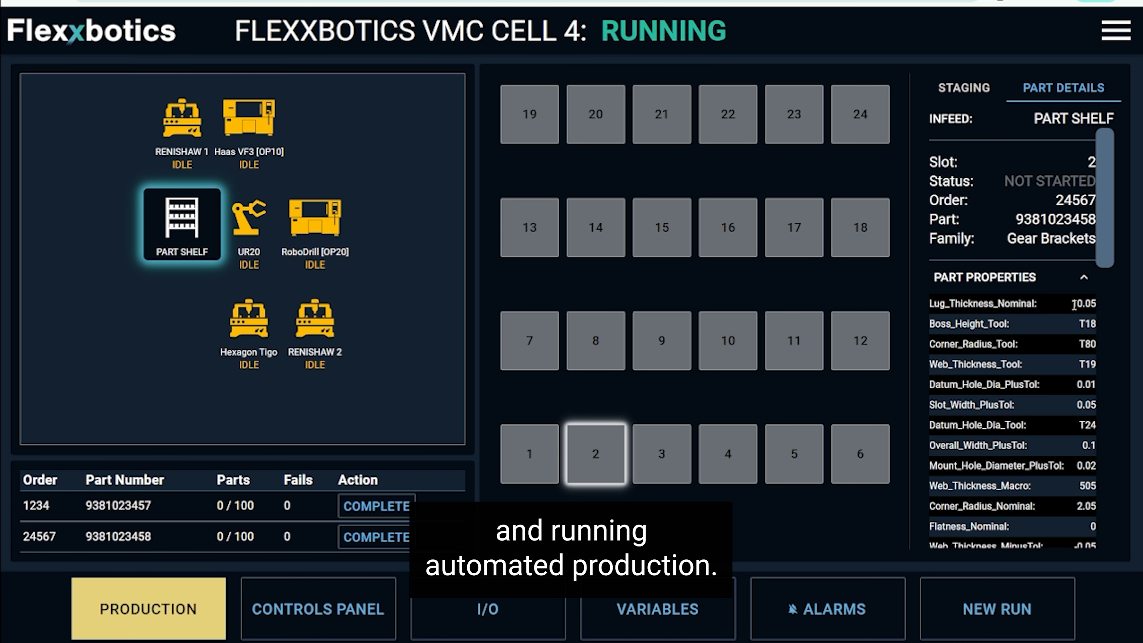
pyautogui.click(248, 221)
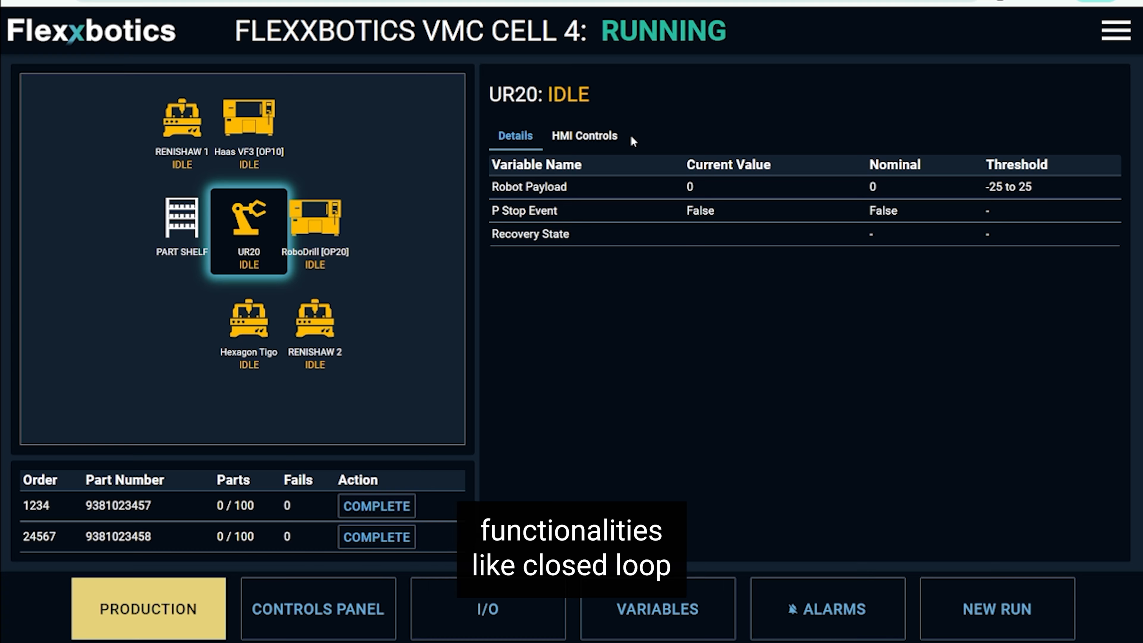
pyautogui.click(576, 136)
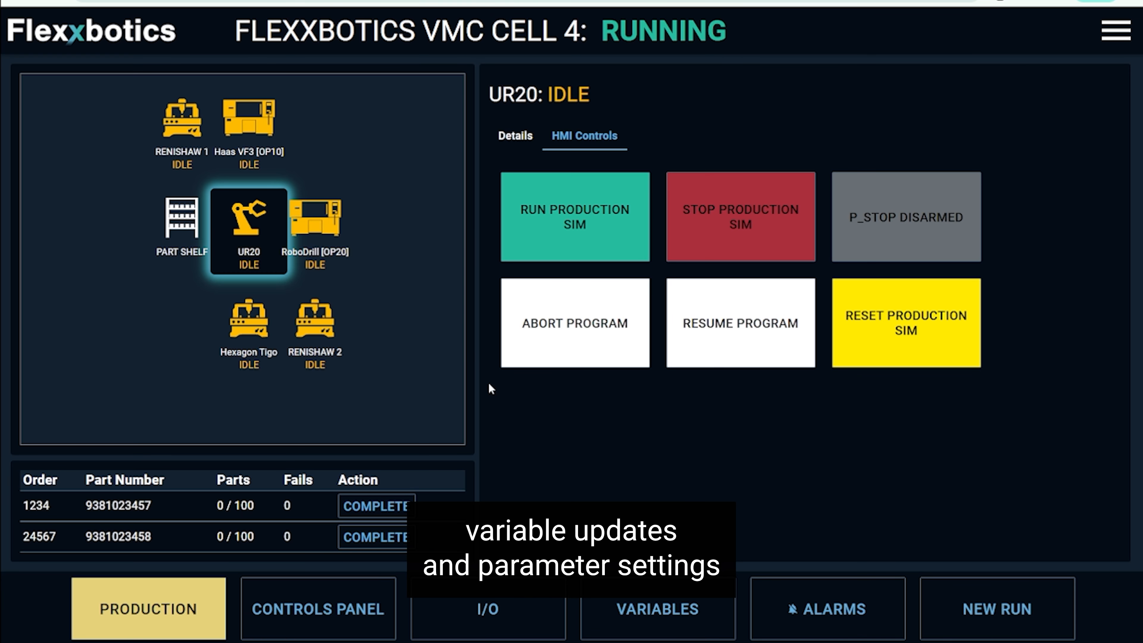